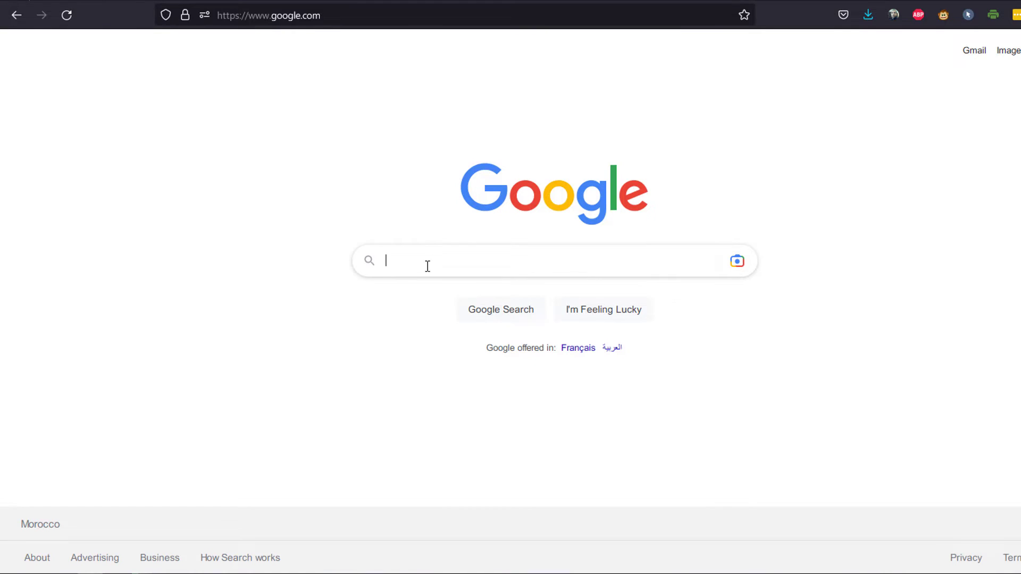
Search Google for 'photopea' and open the 'Photopea | Online Photo Editor' result.
left_click(427, 267)
type("photopea")
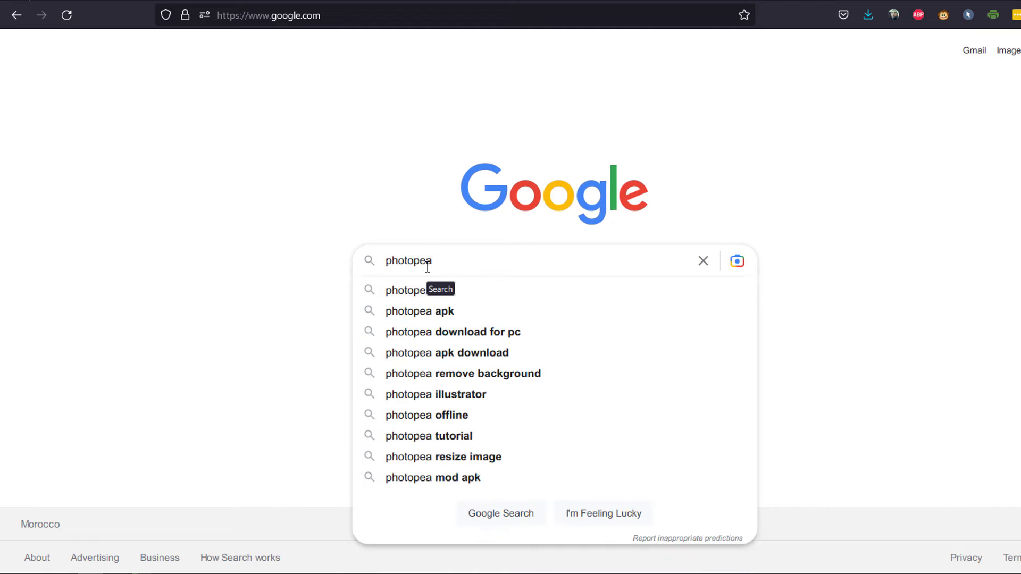
key("Return")
left_click(223, 188)
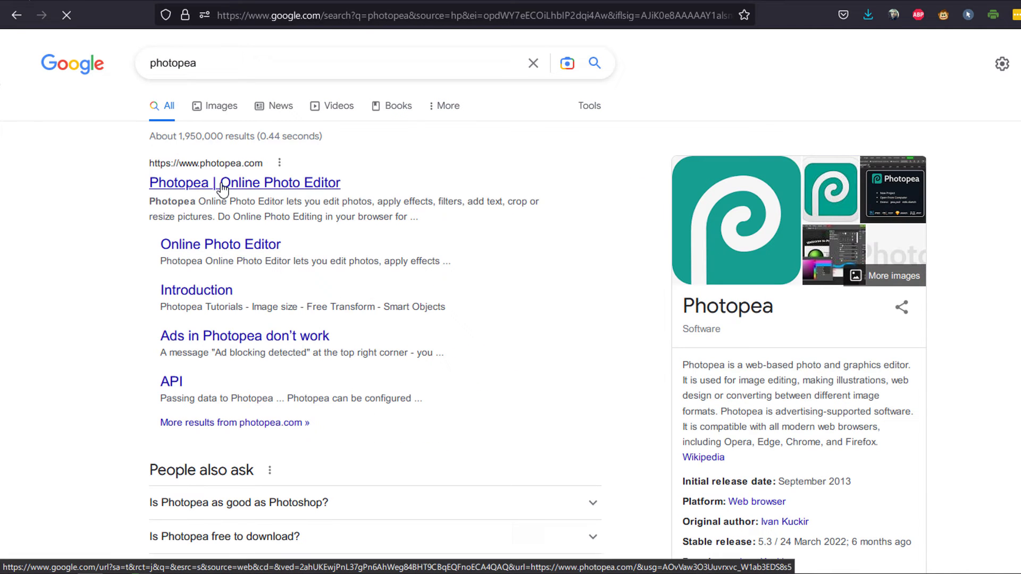
left_click(223, 188)
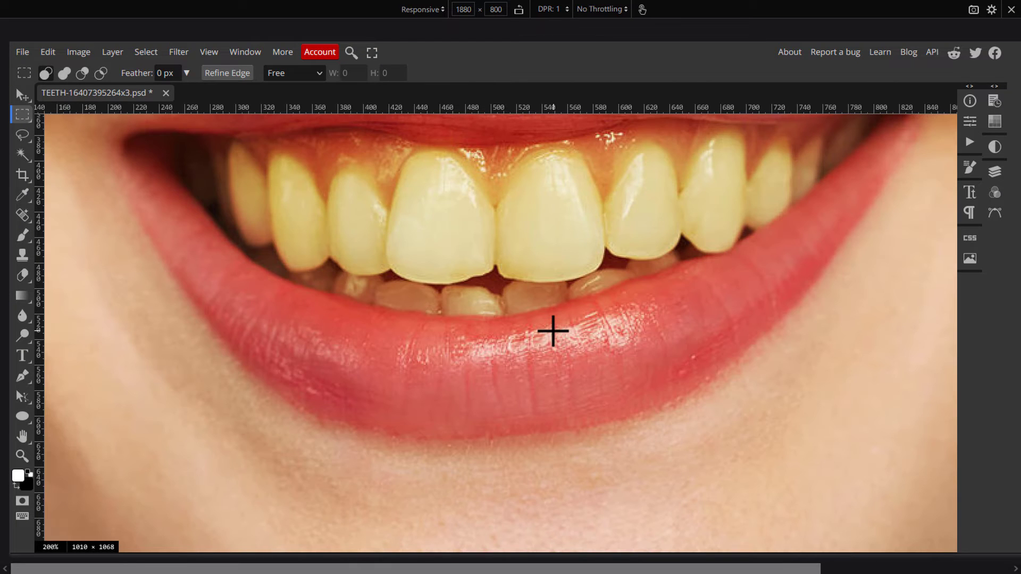
Zoom out and convert the teeth photo's Background layer to a smart object.
key("ctrl+minus")
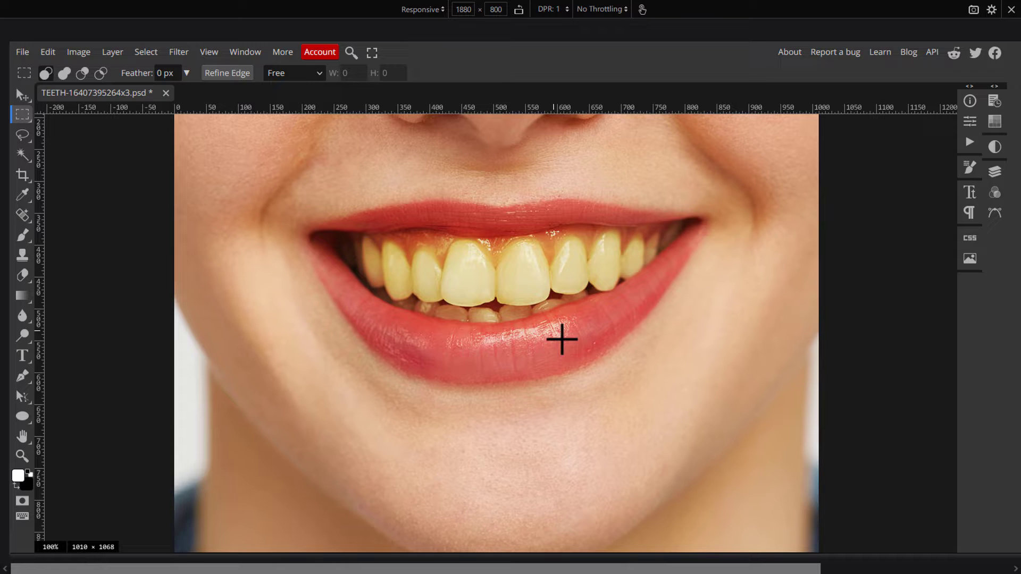
scroll(563, 346, "up", 2)
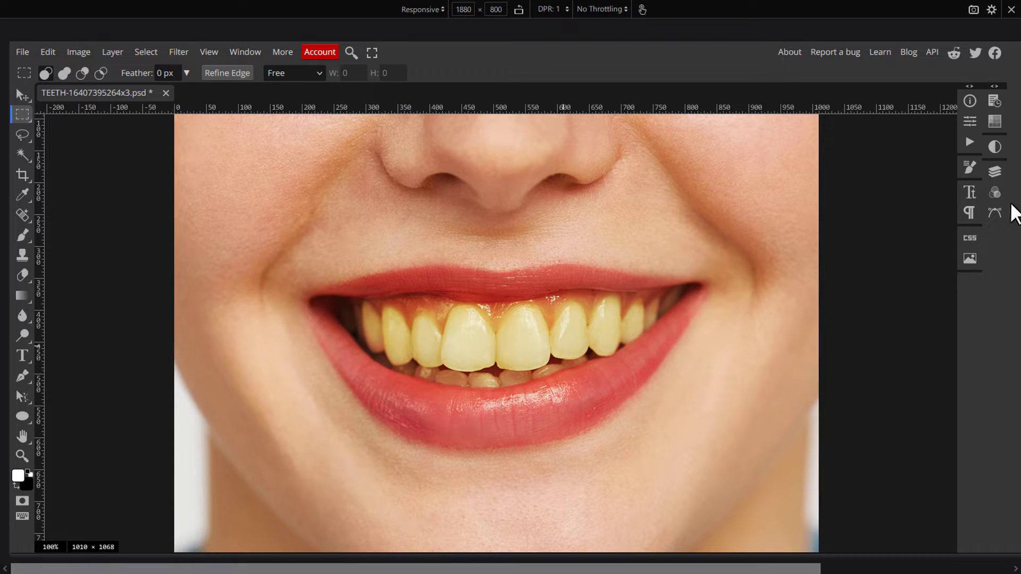
left_click(995, 172)
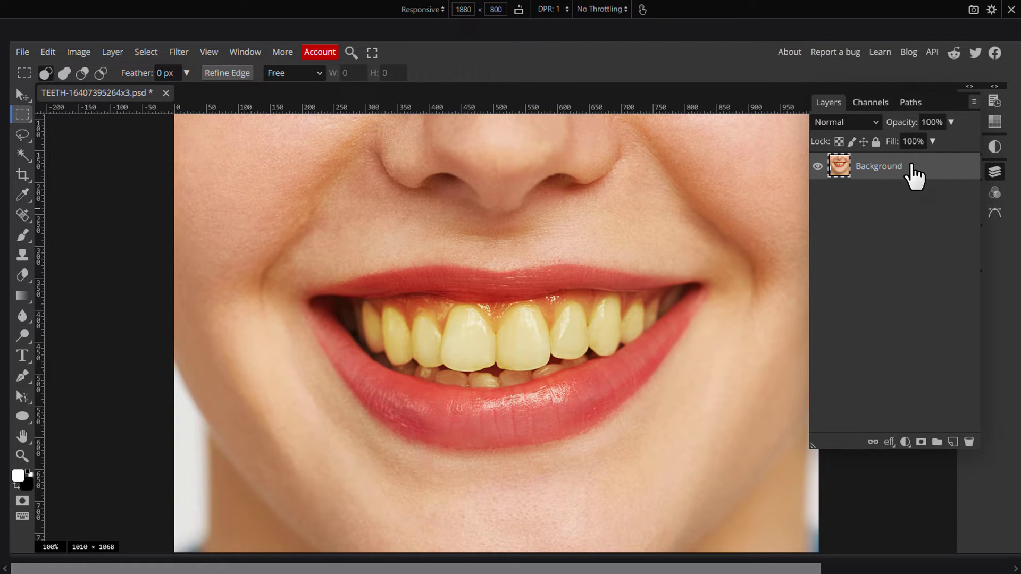
right_click(914, 177)
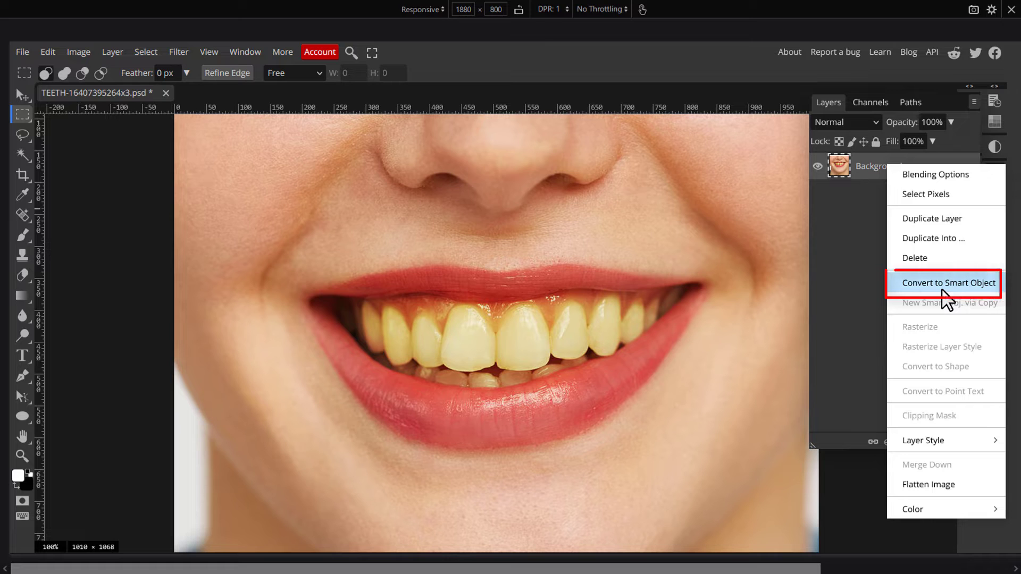
left_click(947, 290)
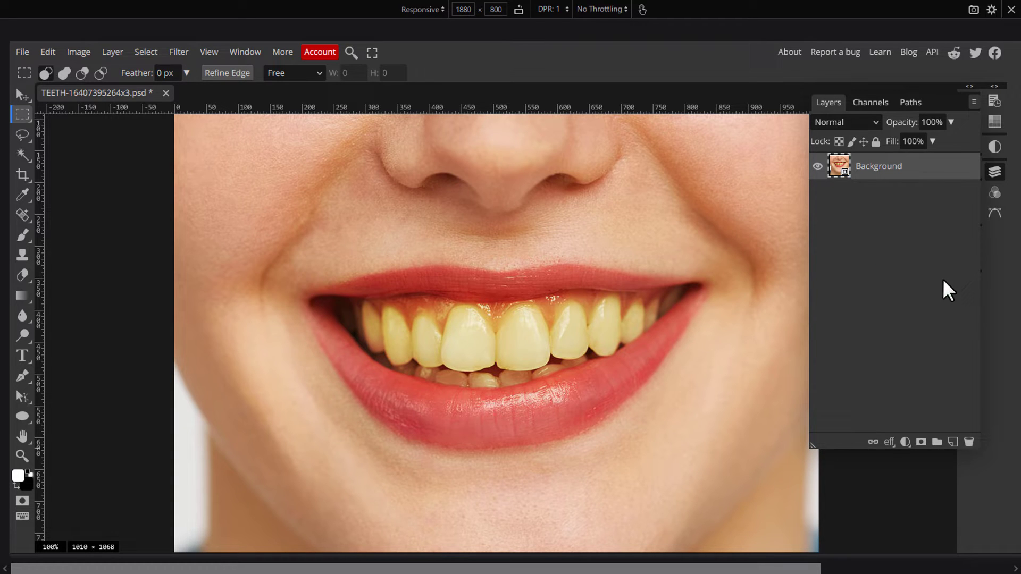
Open the Image > Adjustments > Hue/Saturation adjustment on the smart object.
left_click(995, 172)
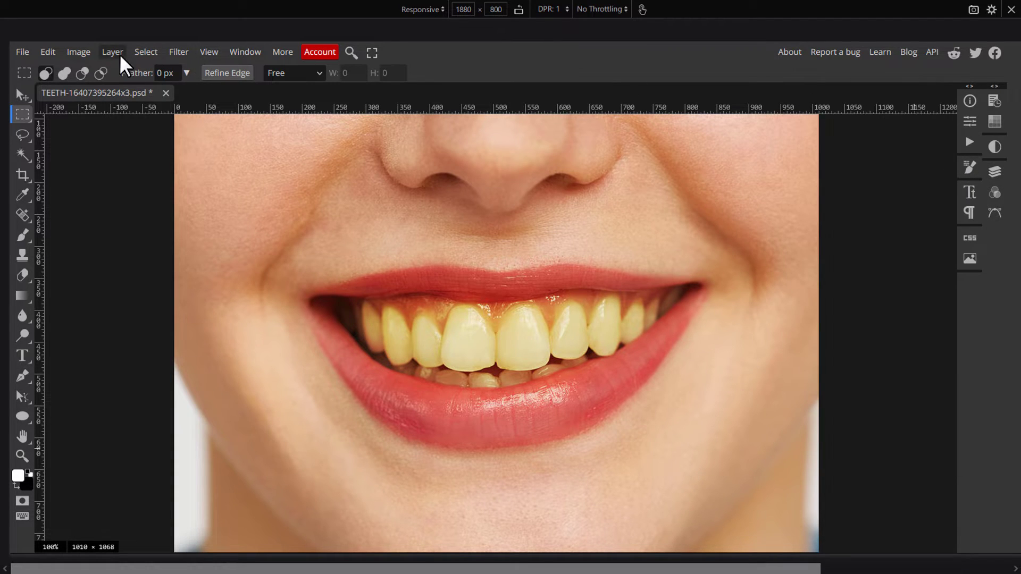
left_click(79, 53)
mouse_move(104, 95)
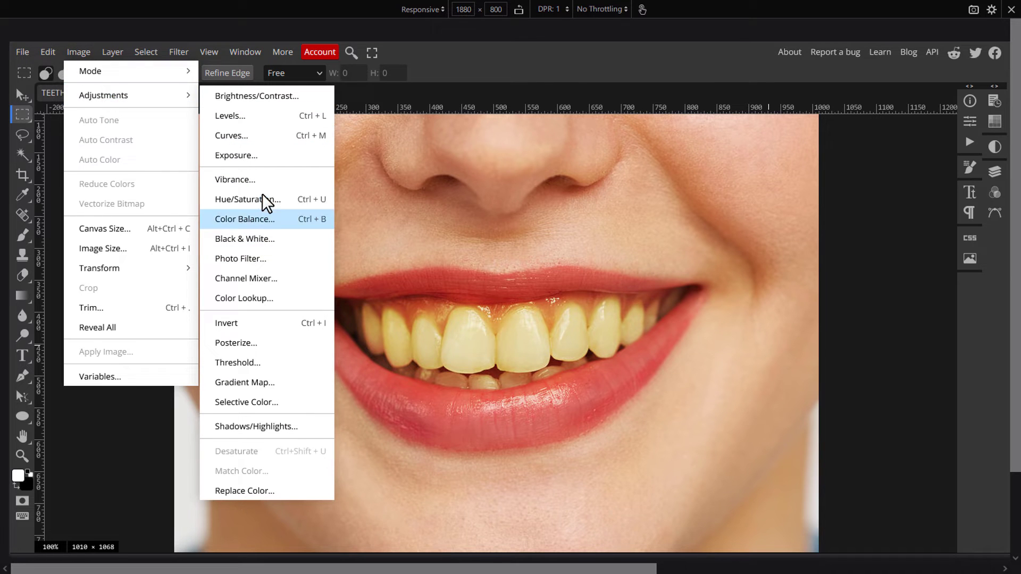
left_click(316, 200)
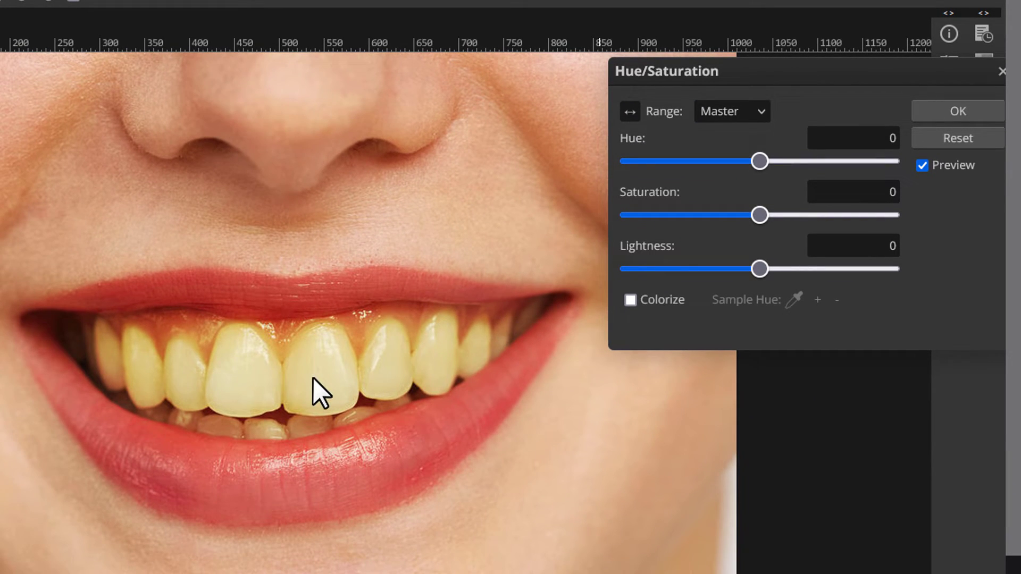
scroll(275, 354, "up", 5)
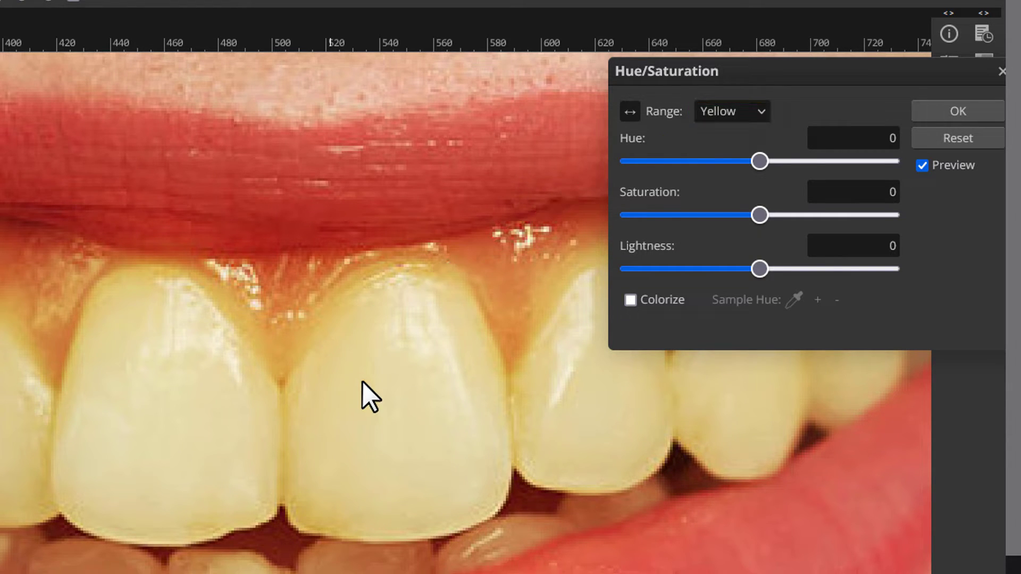
scroll(363, 382, "down", 2)
scroll(362, 382, "down", 2)
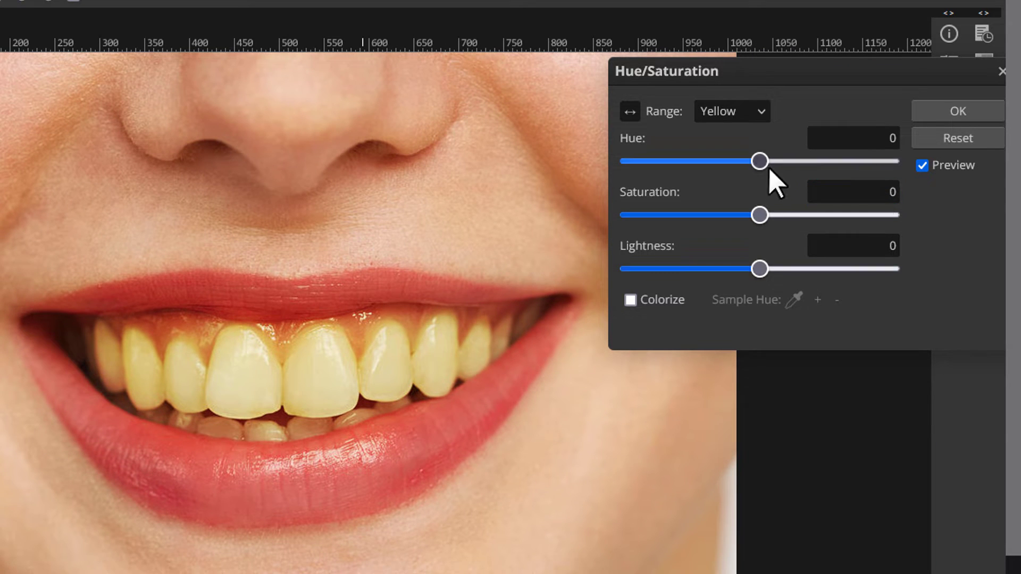
Set Yellows hue to 180 and saturation to 100, then narrow the yellow range onto the teeth.
left_click(795, 163)
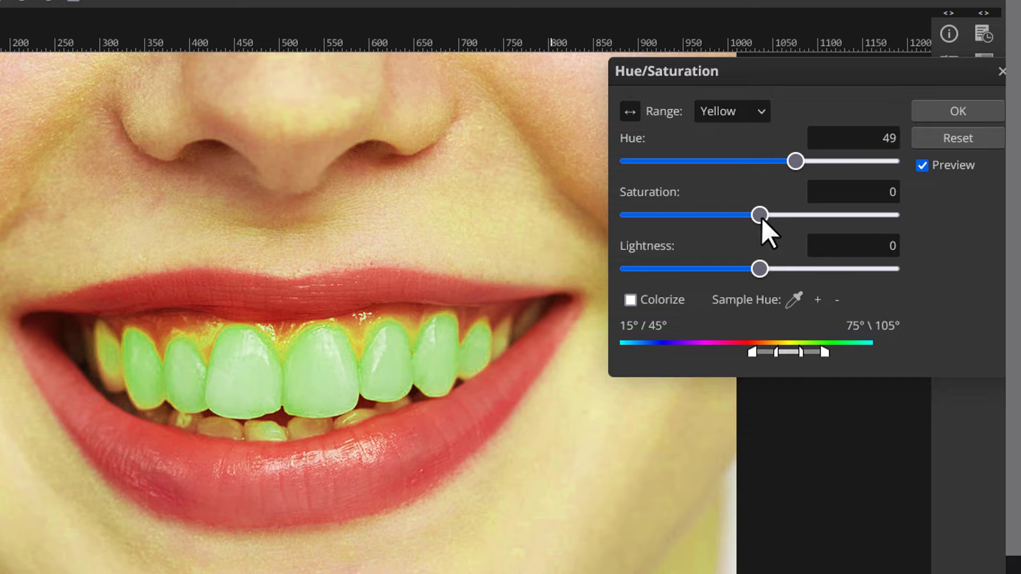
left_click(830, 216)
left_click_drag(830, 217, 898, 215)
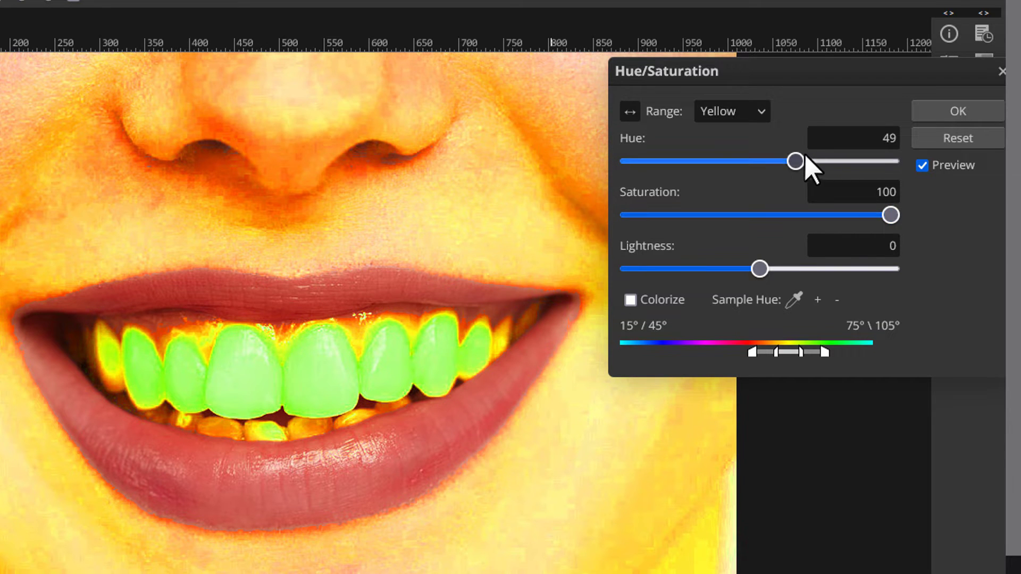
left_click_drag(828, 165, 918, 167)
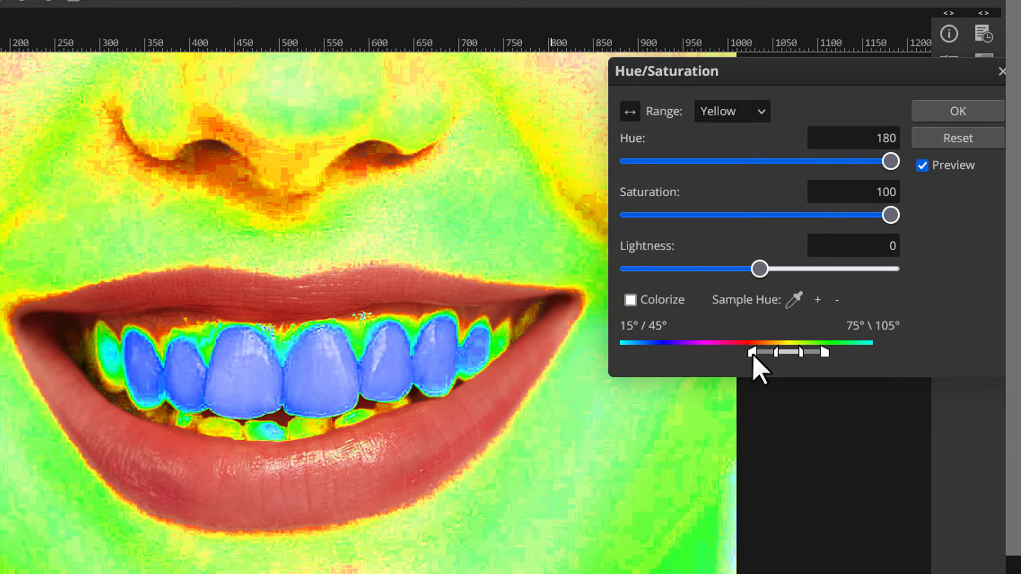
mouse_move(753, 352)
left_mouse_down()
mouse_move(772, 369)
mouse_move(771, 360)
mouse_move(757, 367)
left_mouse_up()
mouse_move(819, 356)
left_mouse_down()
mouse_move(773, 367)
mouse_move(794, 368)
mouse_move(796, 353)
mouse_move(817, 353)
mouse_move(806, 355)
left_mouse_up()
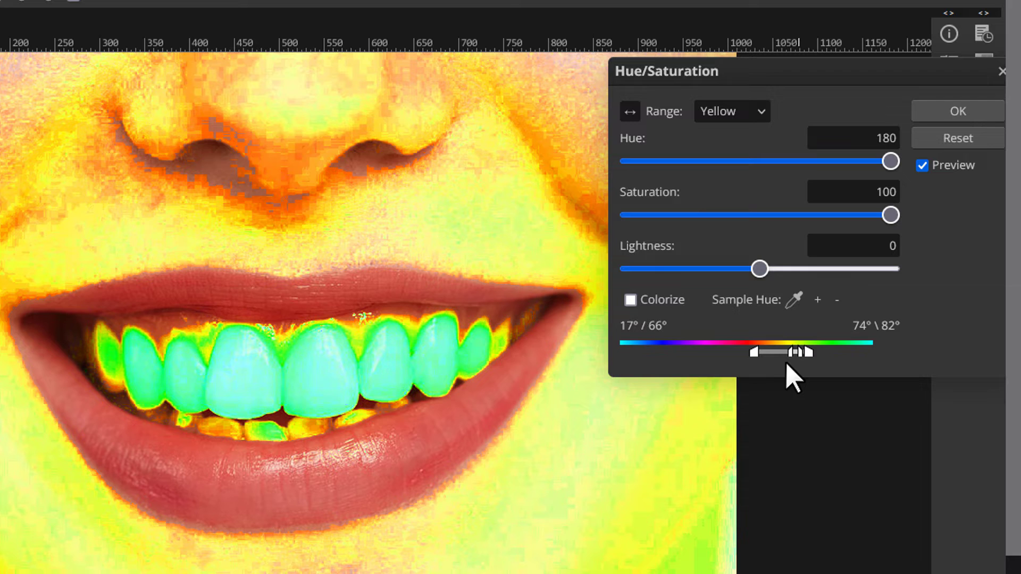
Reset hue to 0, set Yellows saturation to -100 and lightness to 59, and apply.
left_click(867, 136)
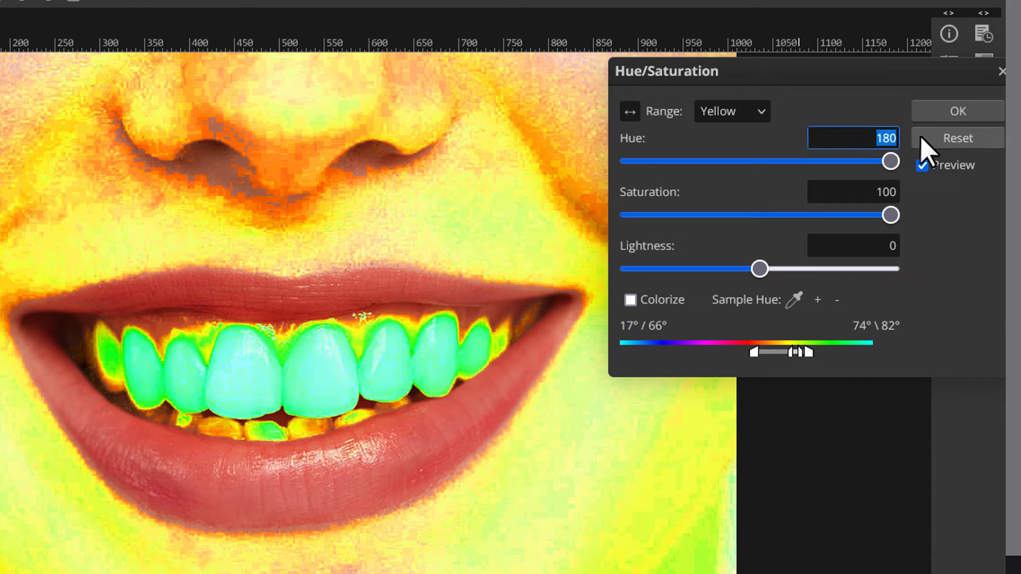
type("0")
key("Tab")
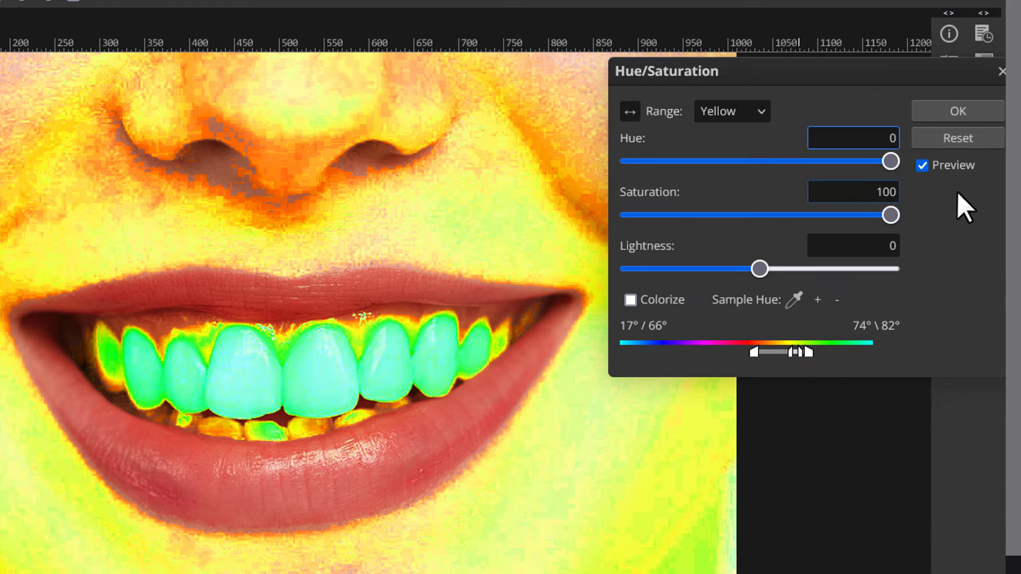
type("0")
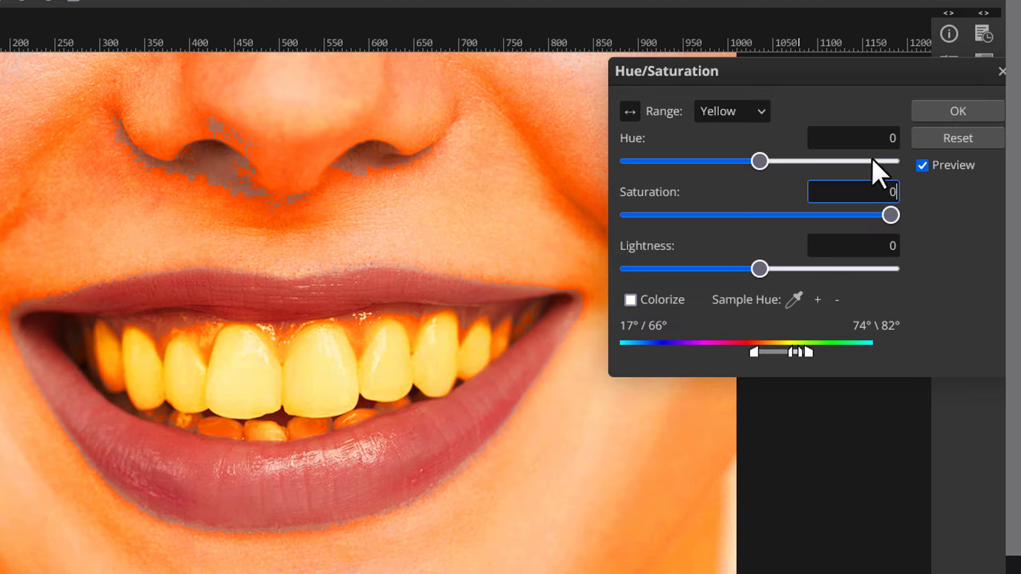
left_click(758, 216)
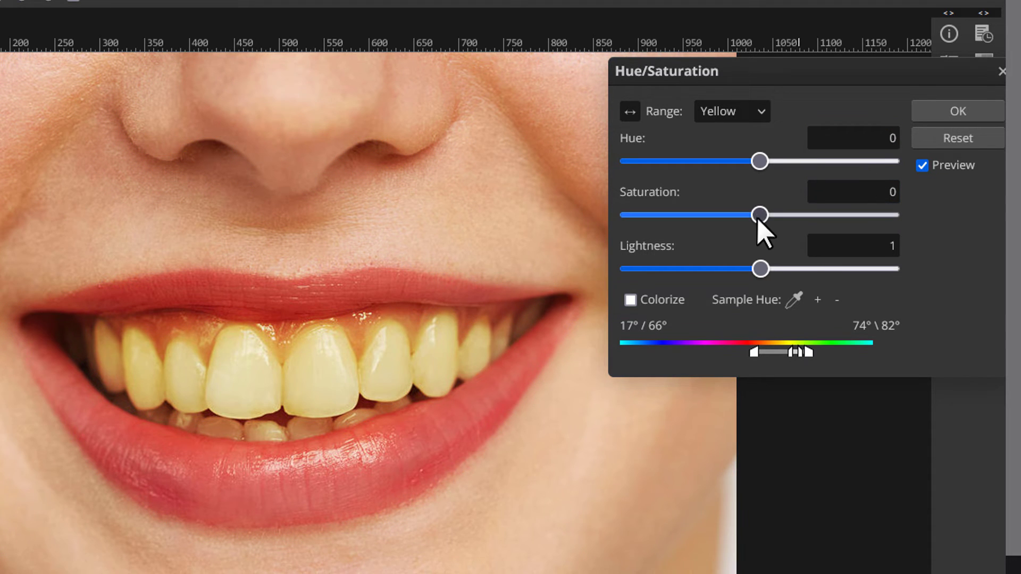
left_click_drag(754, 215, 611, 223)
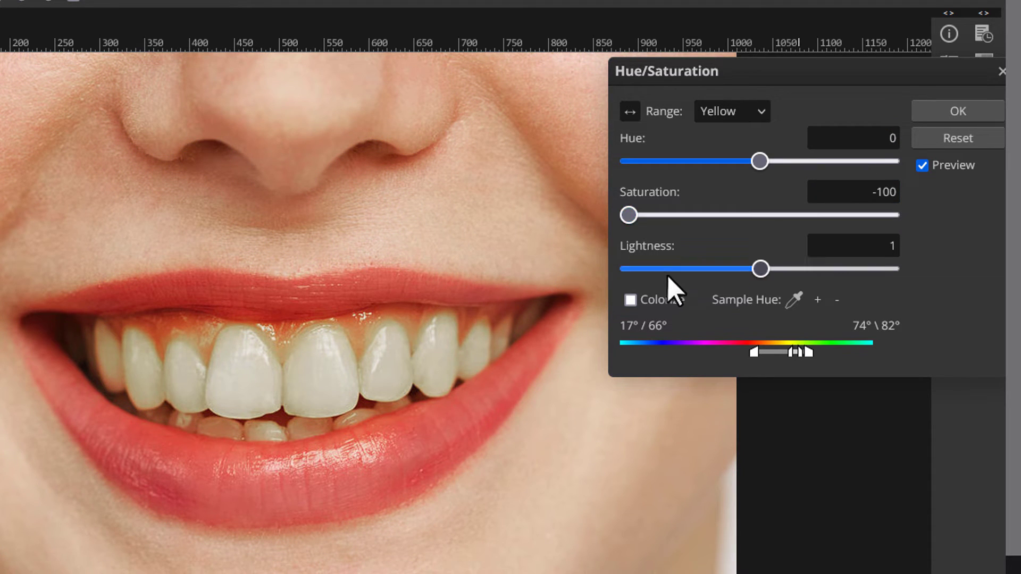
left_click_drag(761, 269, 838, 269)
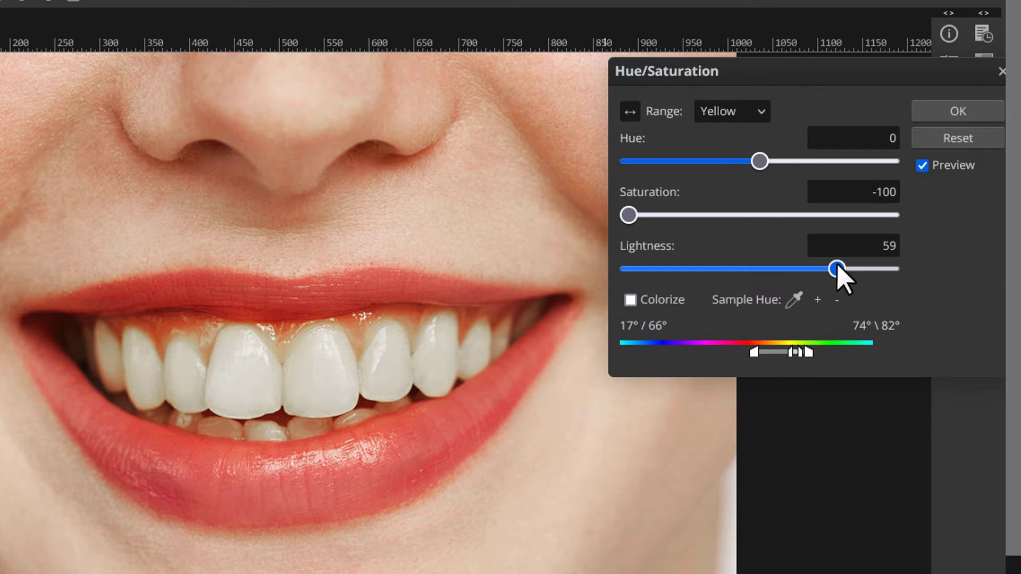
left_click(929, 110)
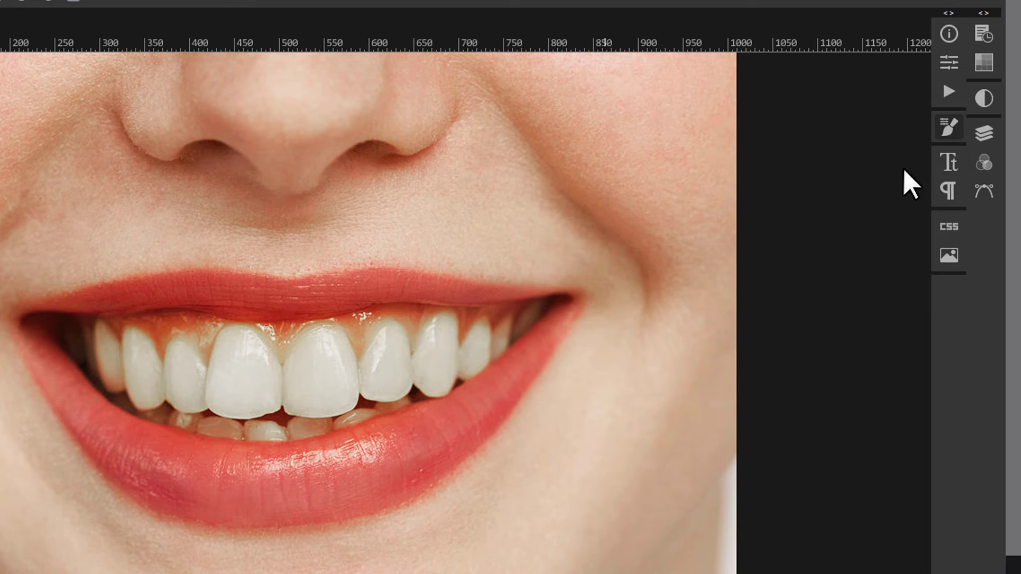
Invert the Hue/Saturation smart filter mask to black, then return to viewing the photo.
left_click(989, 133)
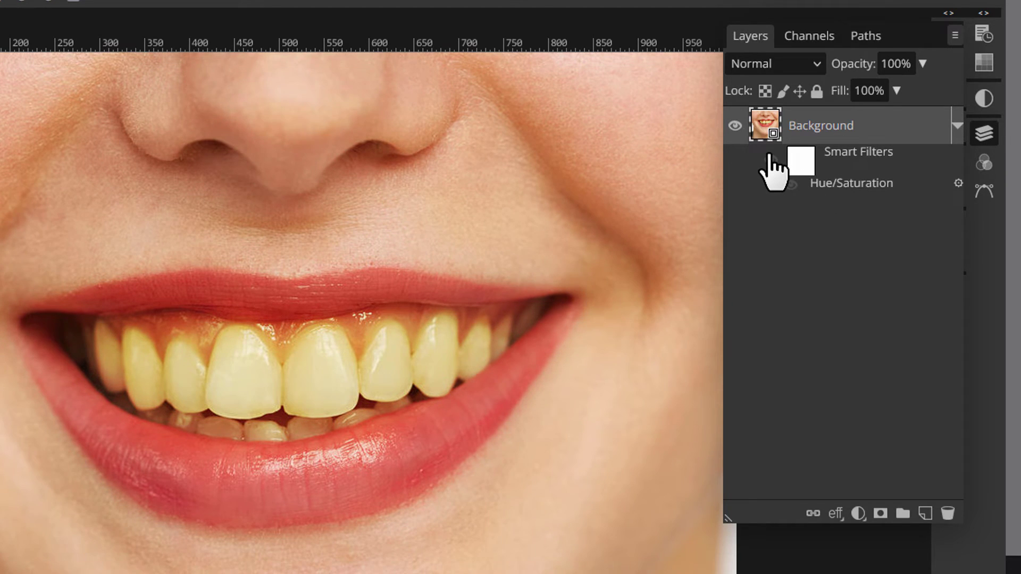
left_click(804, 163, "alt")
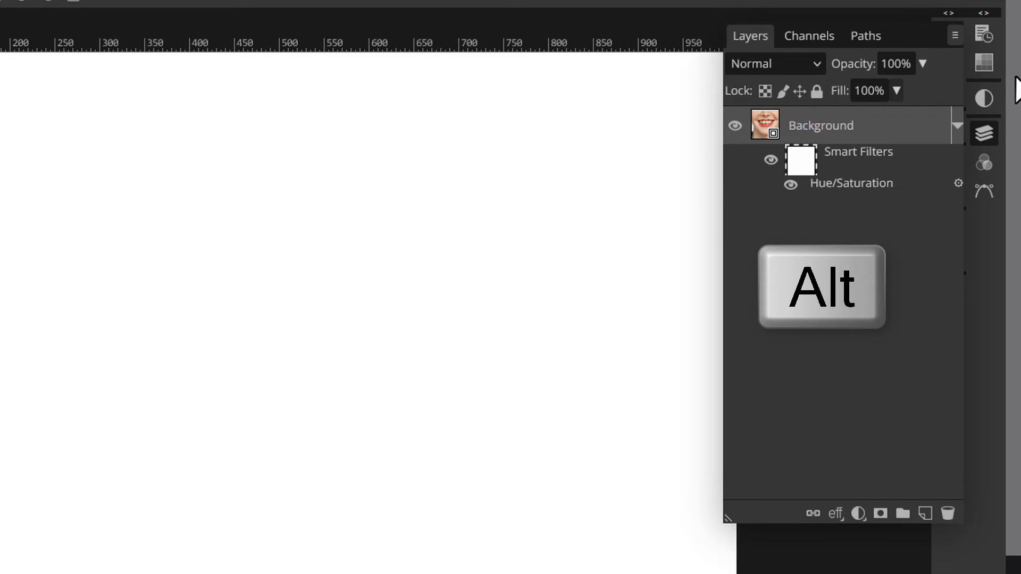
left_click(993, 167)
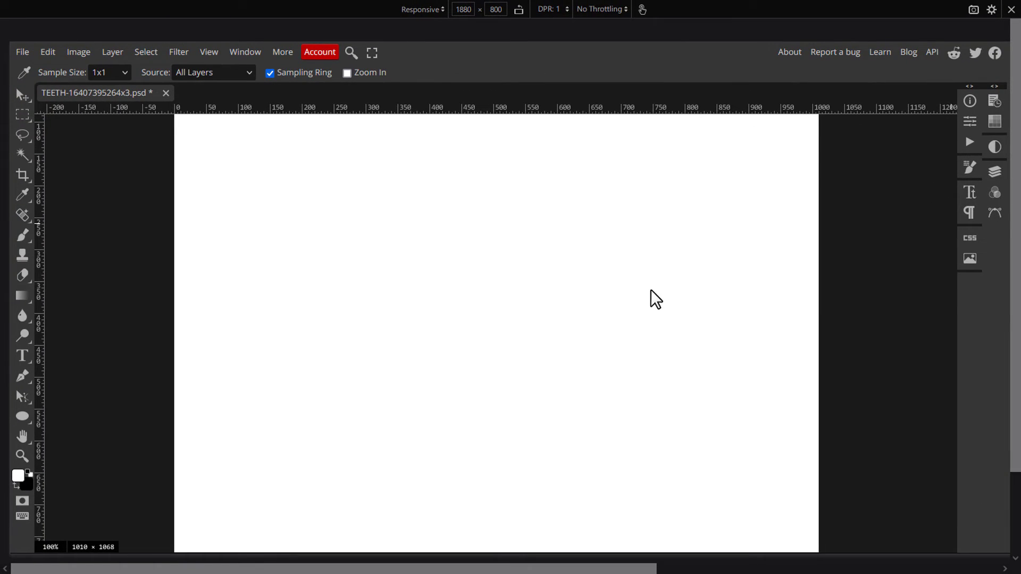
left_click(49, 54)
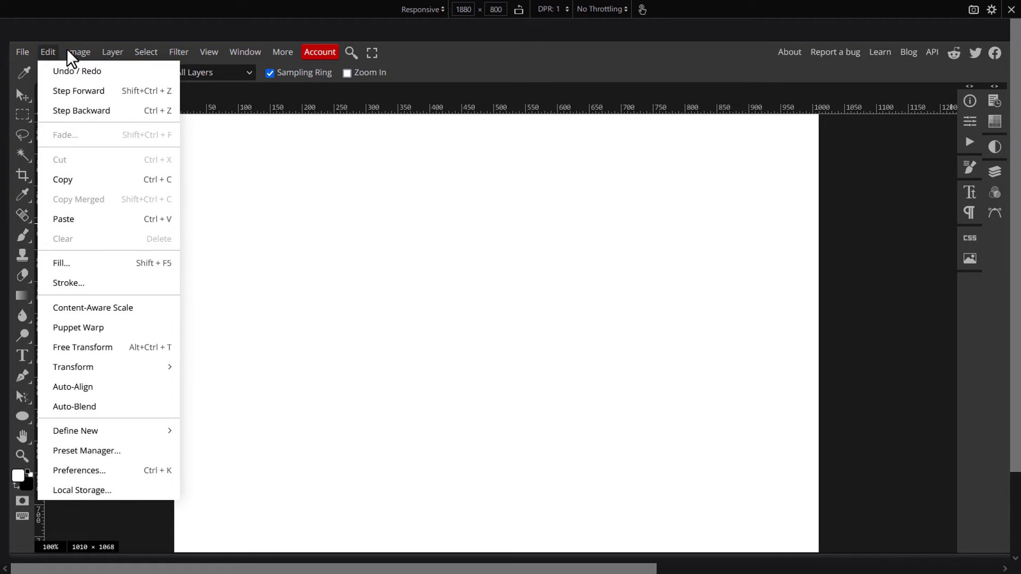
mouse_move(104, 95)
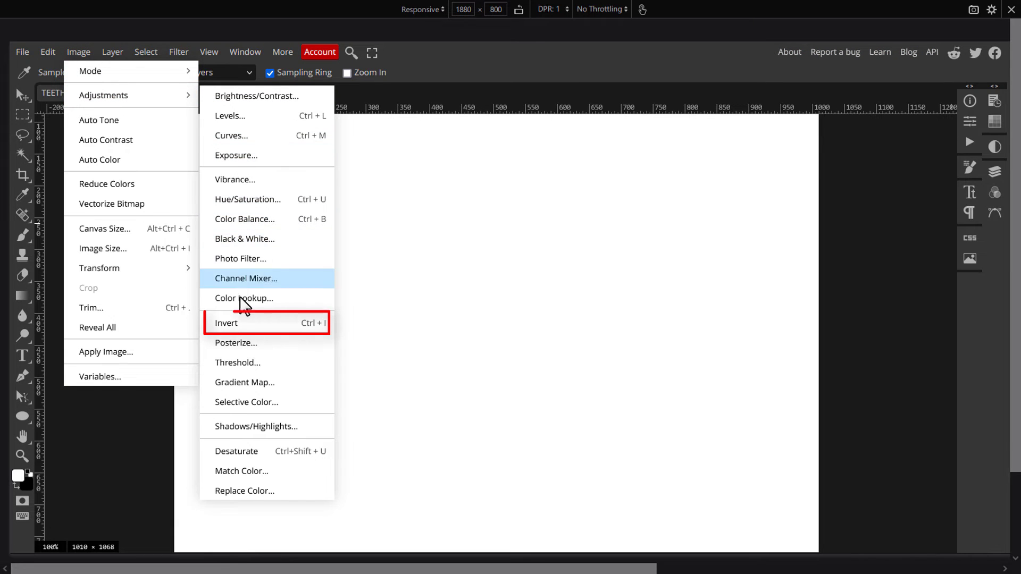
left_click(239, 324)
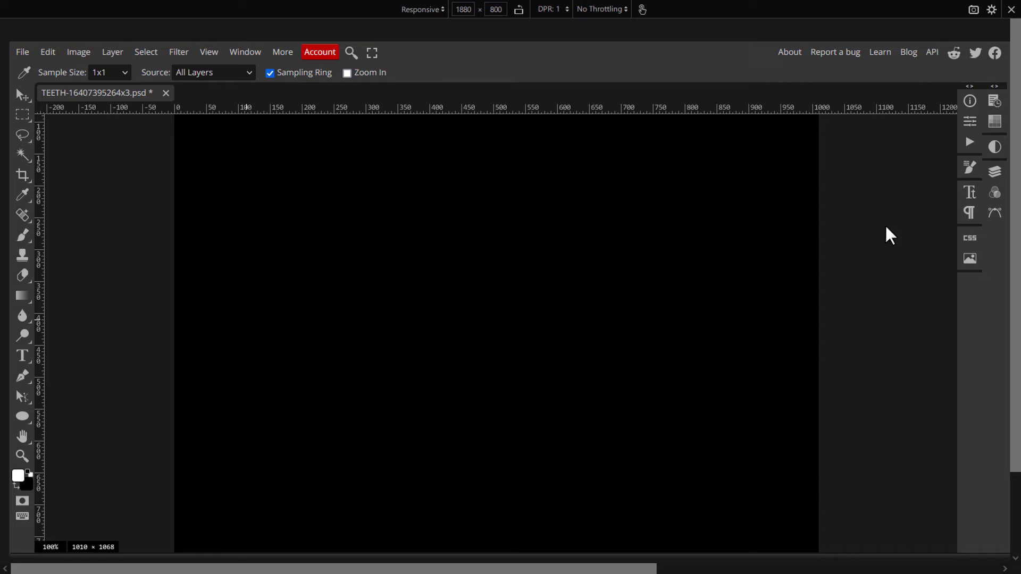
left_click(995, 174)
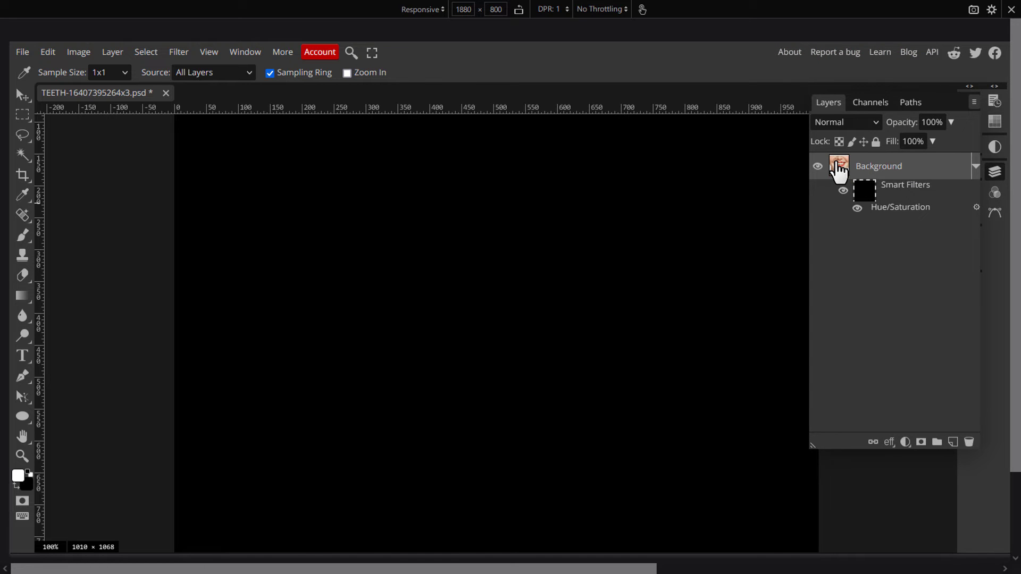
left_click(839, 168)
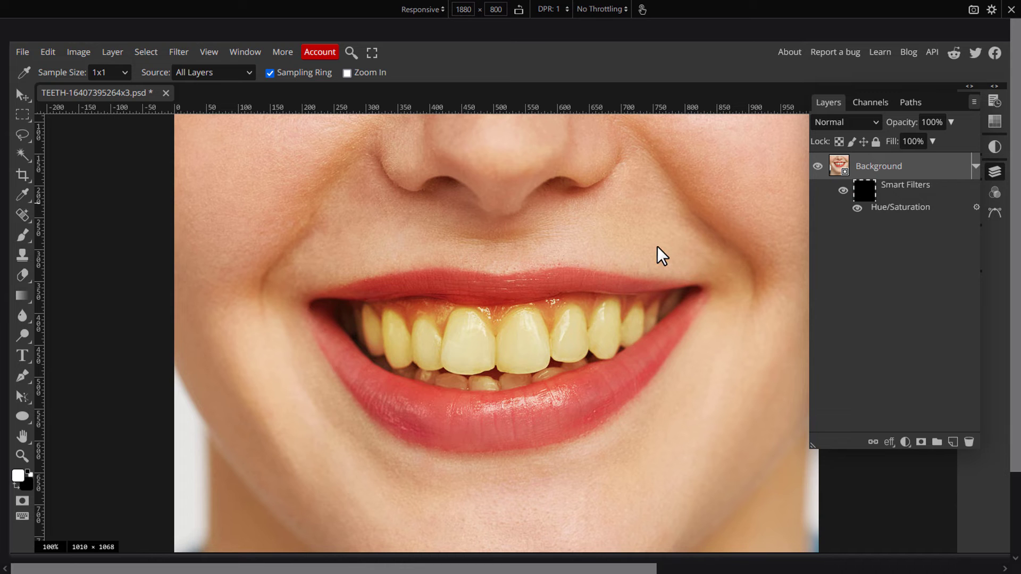
Zoom in and brush white over the front and side teeth on the filter mask.
key("ctrl+plus")
key("ctrl+plus")
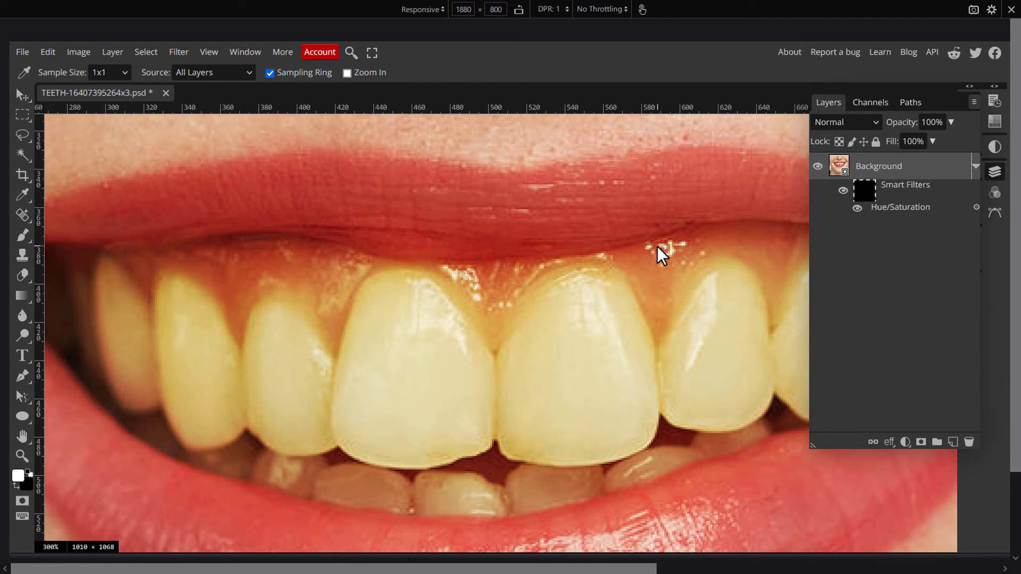
left_click(23, 236)
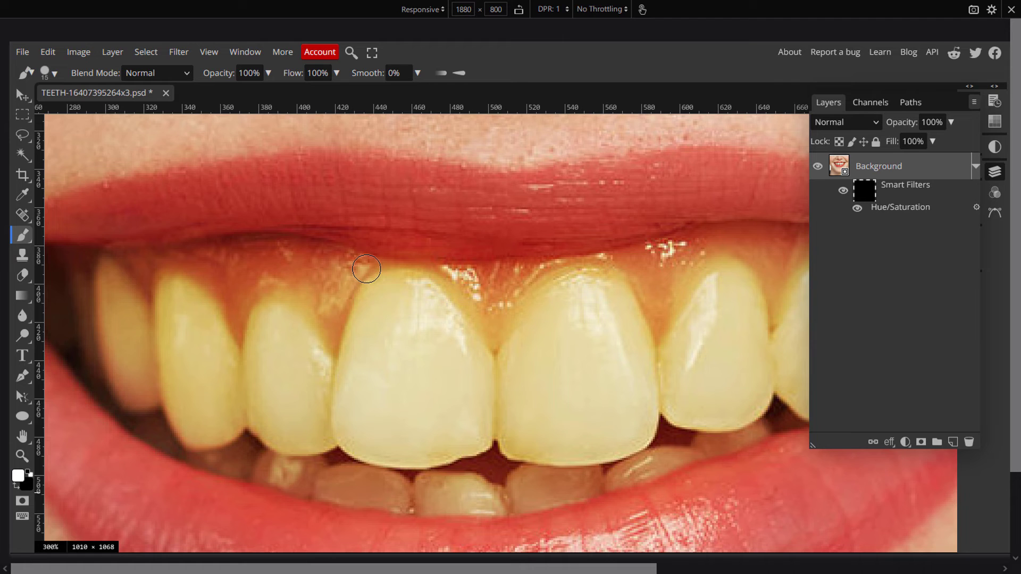
mouse_move(328, 278)
left_mouse_down()
mouse_move(325, 319)
mouse_move(349, 284)
mouse_move(464, 304)
left_mouse_up()
left_click_drag(403, 311, 456, 442)
mouse_move(652, 319)
left_mouse_down()
mouse_move(634, 310)
mouse_move(501, 427)
left_mouse_up()
scroll(303, 462, "right", 5)
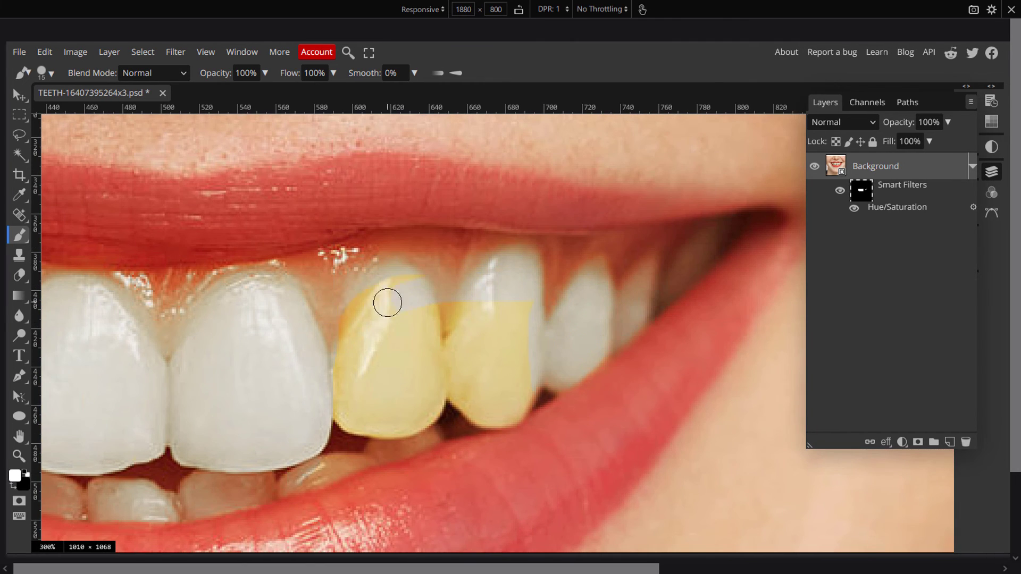
left_click_drag(552, 304, 422, 371)
scroll(422, 372, "left", 8)
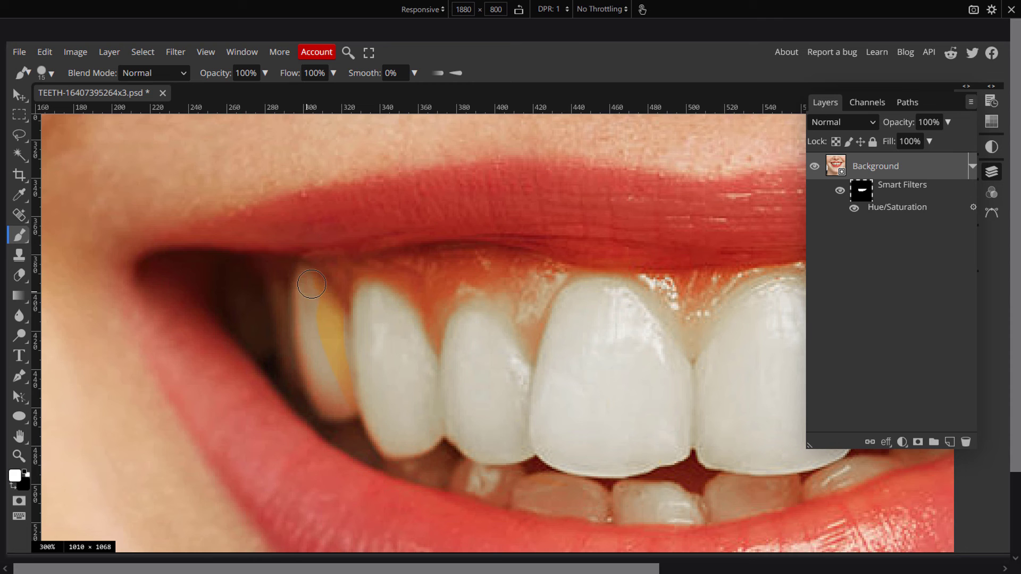
scroll(572, 307, "right", 8)
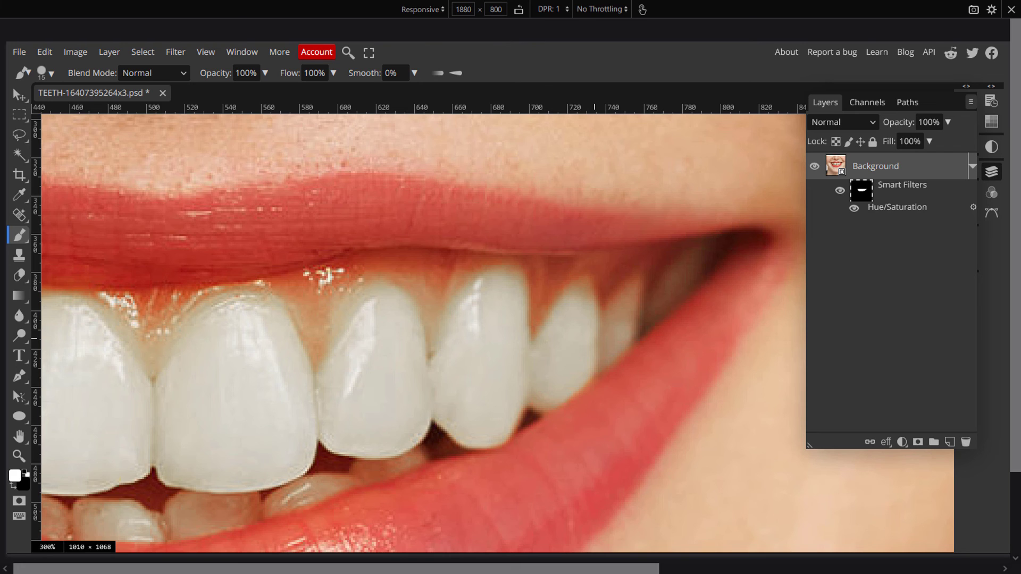
Fit the whole face on screen with Ctrl+0 to review the whitened teeth.
key("ctrl+0")
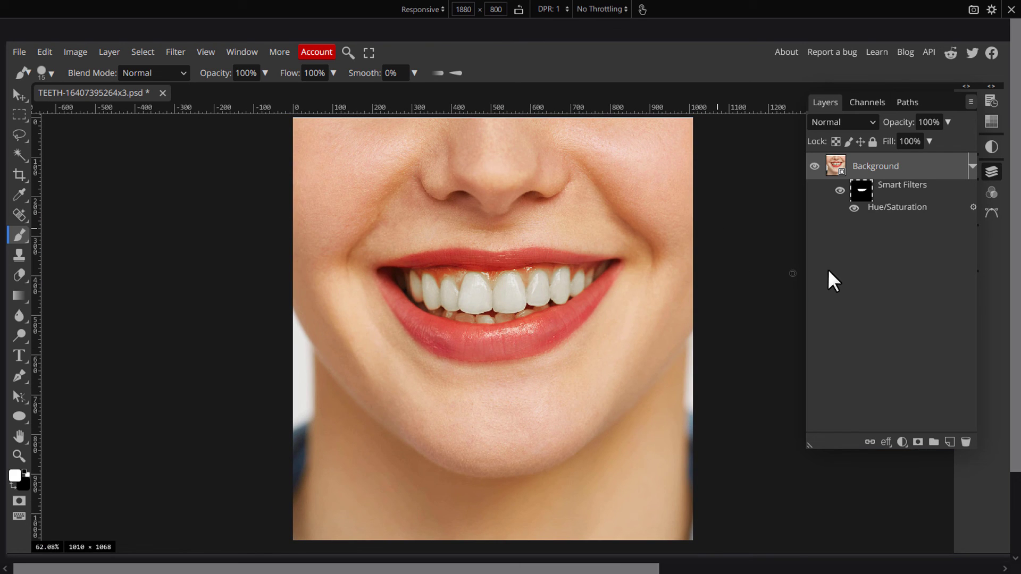